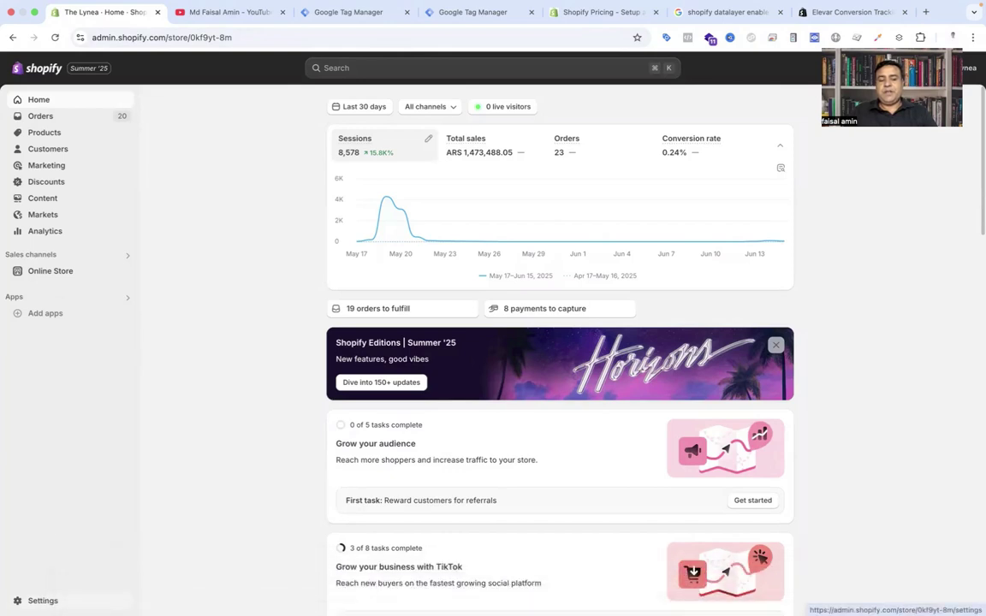
Step: Open the DataLayer custom pixel from the store's Customer events settings and examine its code and tracking platform list
left_click(42, 601)
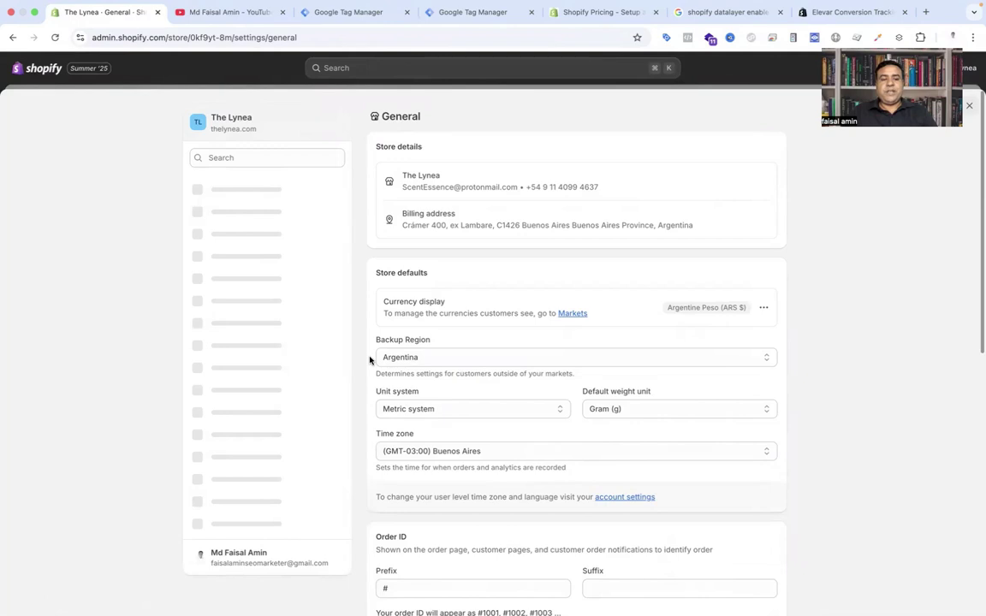
left_click(251, 431)
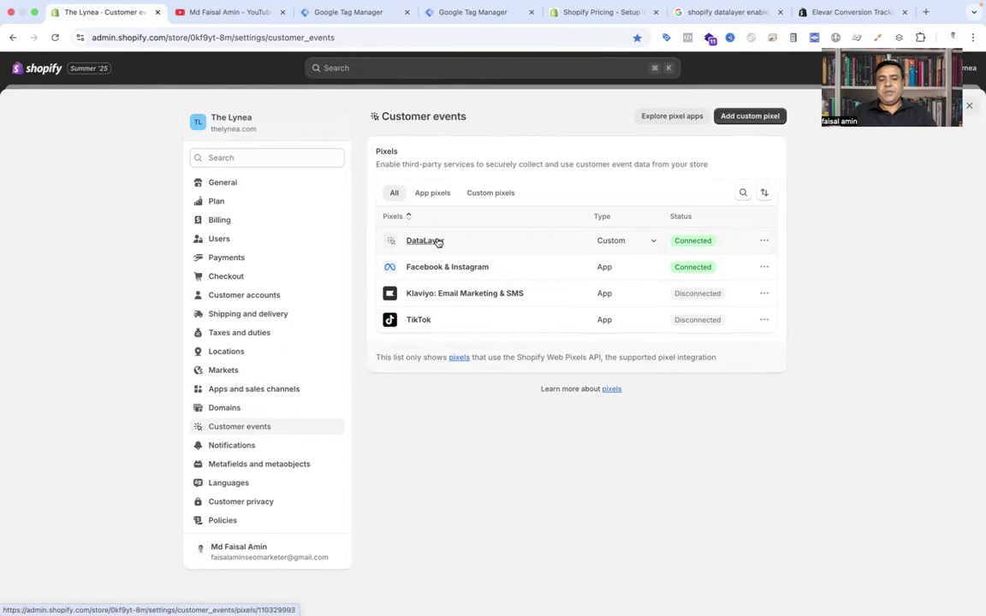
left_click(438, 242)
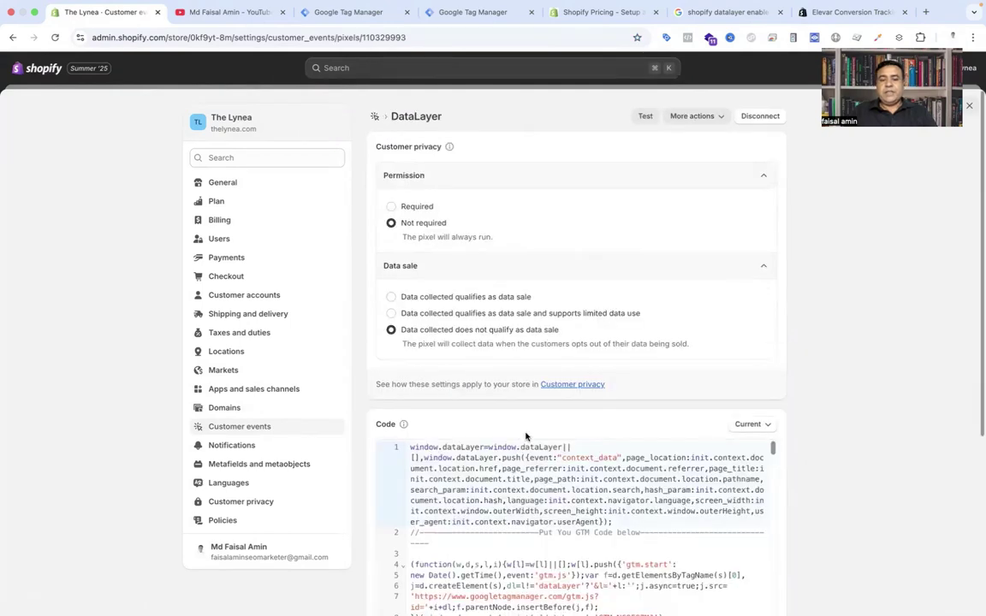
scroll(525, 434, "down", 3)
scroll(531, 418, "down", 3)
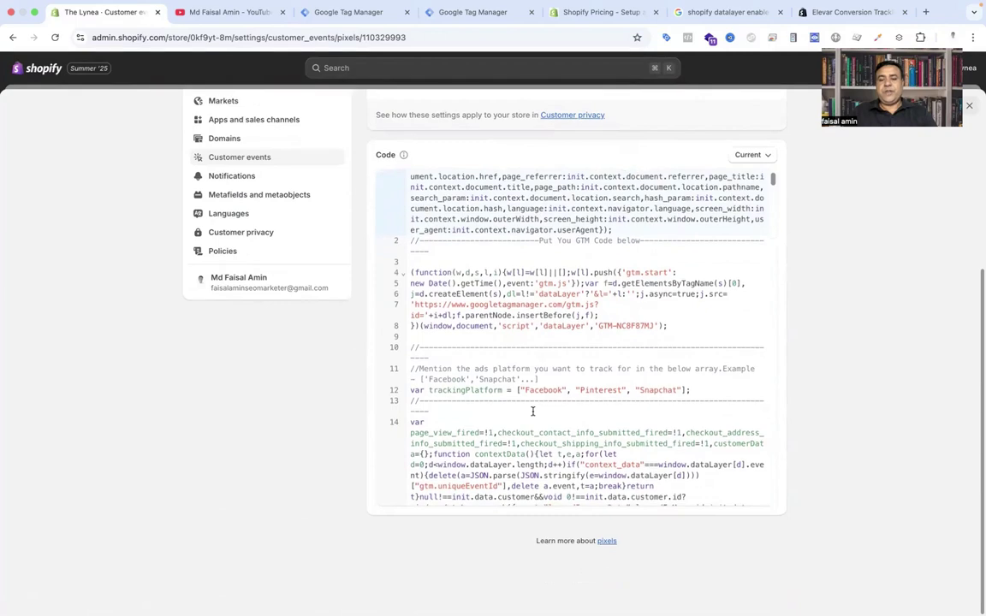
scroll(532, 412, "down", 3)
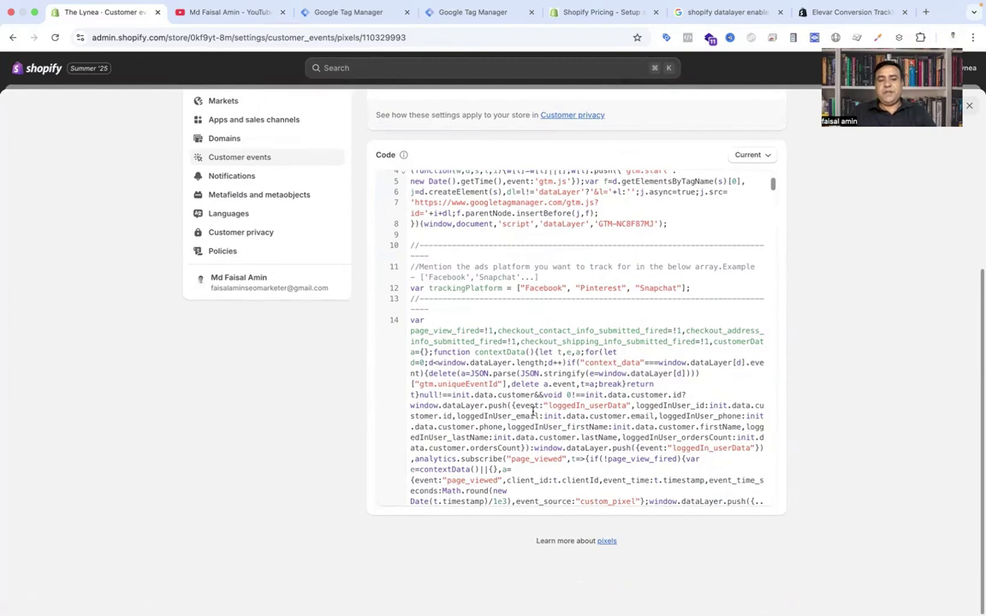
scroll(565, 360, "up", 1)
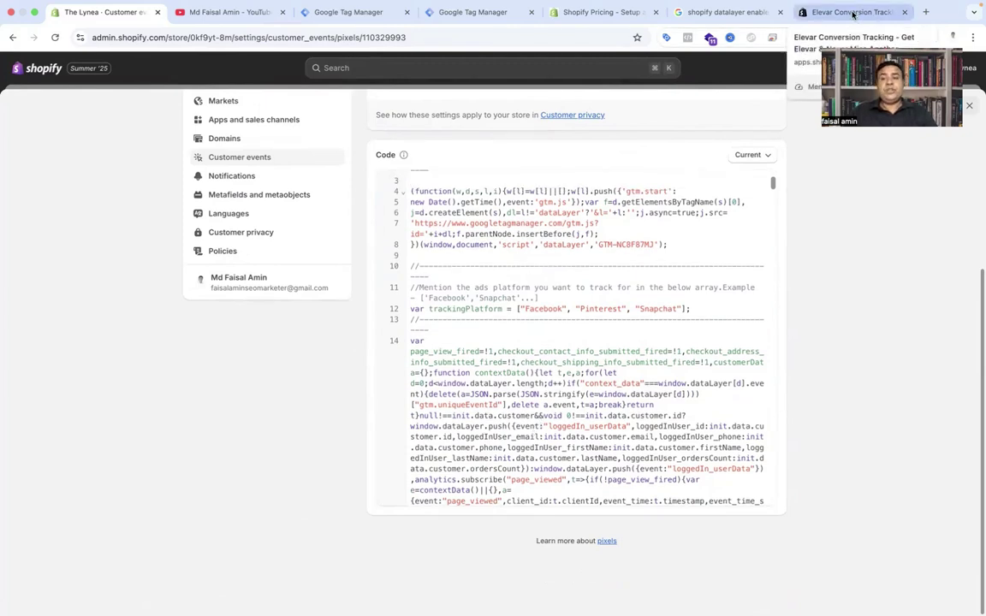
Step: Review the Elevar Conversion Tracking app's description and pricing plans in the Shopify App Store
left_click(822, 12)
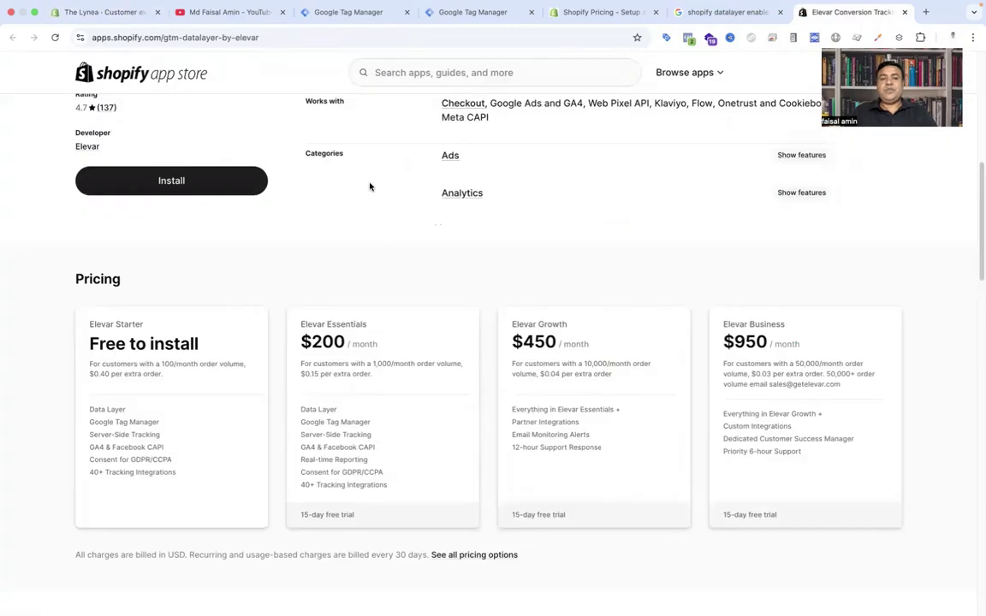
scroll(385, 237, "up", 4)
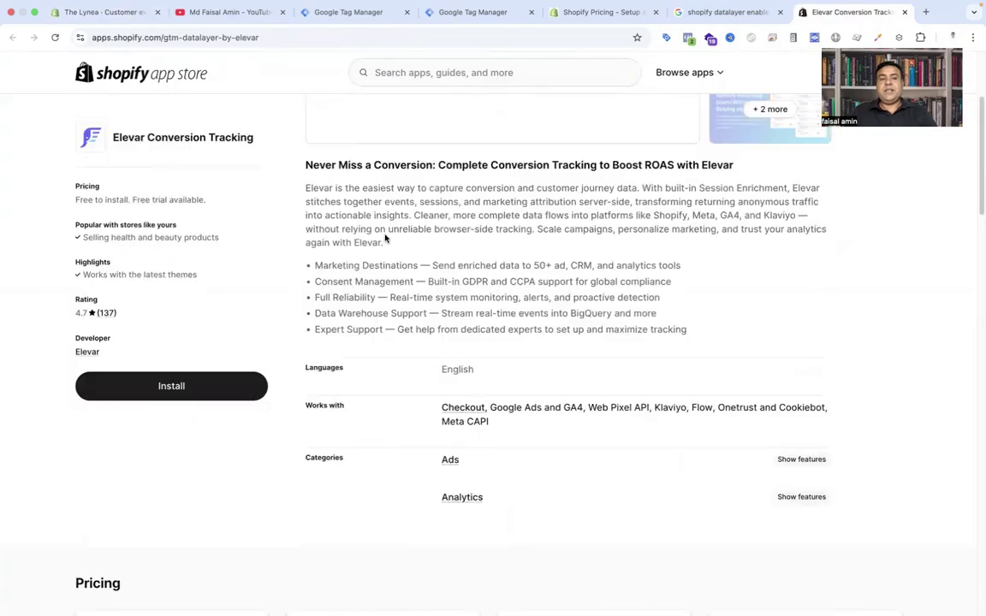
scroll(385, 239, "up", 1)
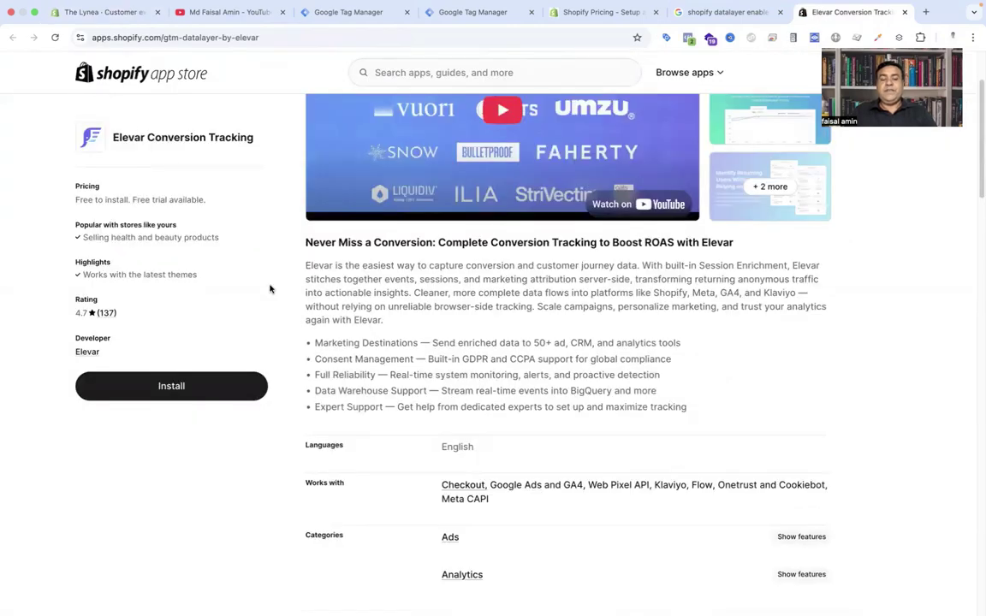
scroll(270, 288, "down", 5)
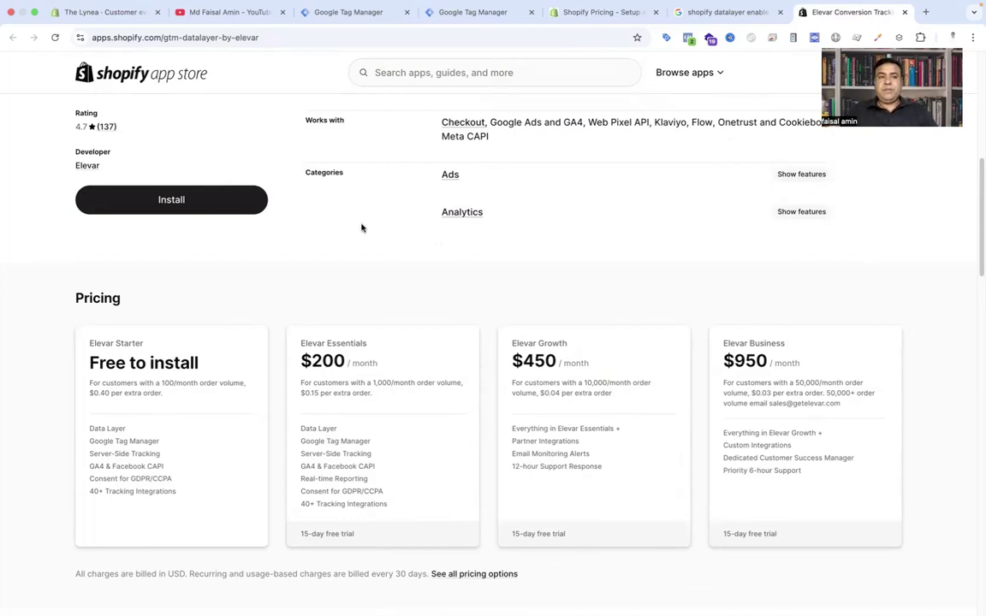
left_click(130, 12)
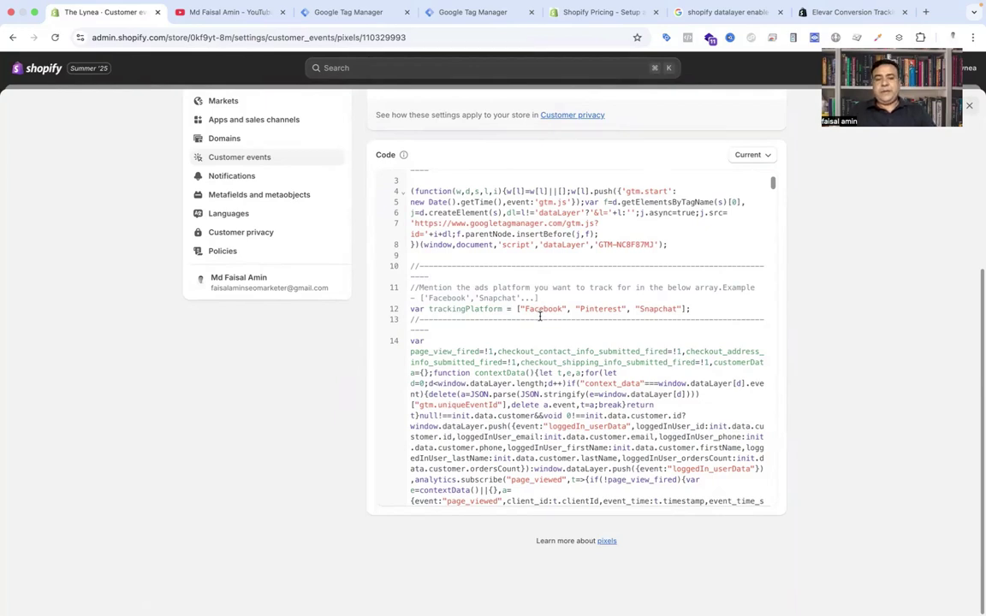
left_click(360, 16)
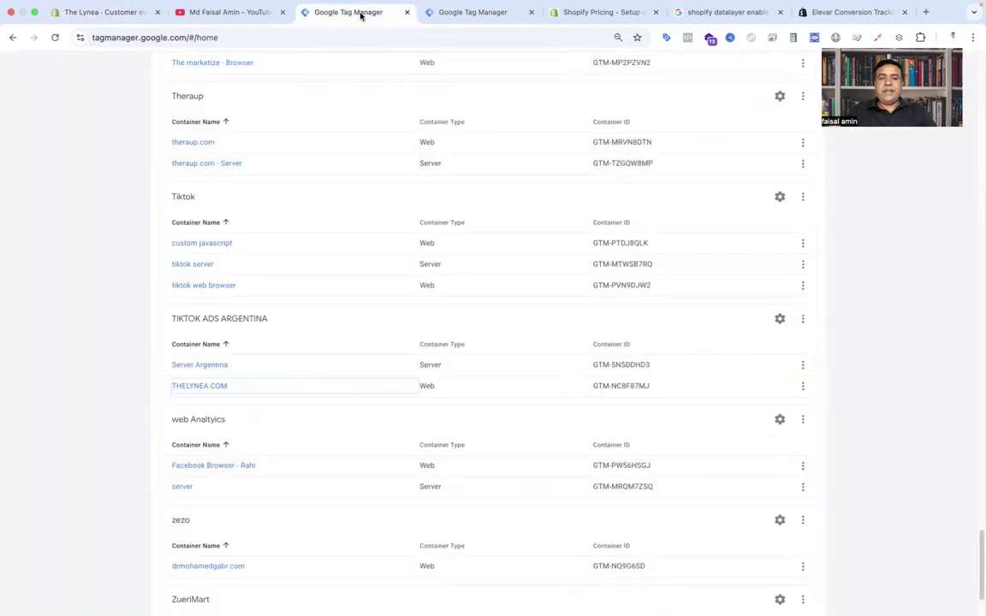
left_click(436, 13)
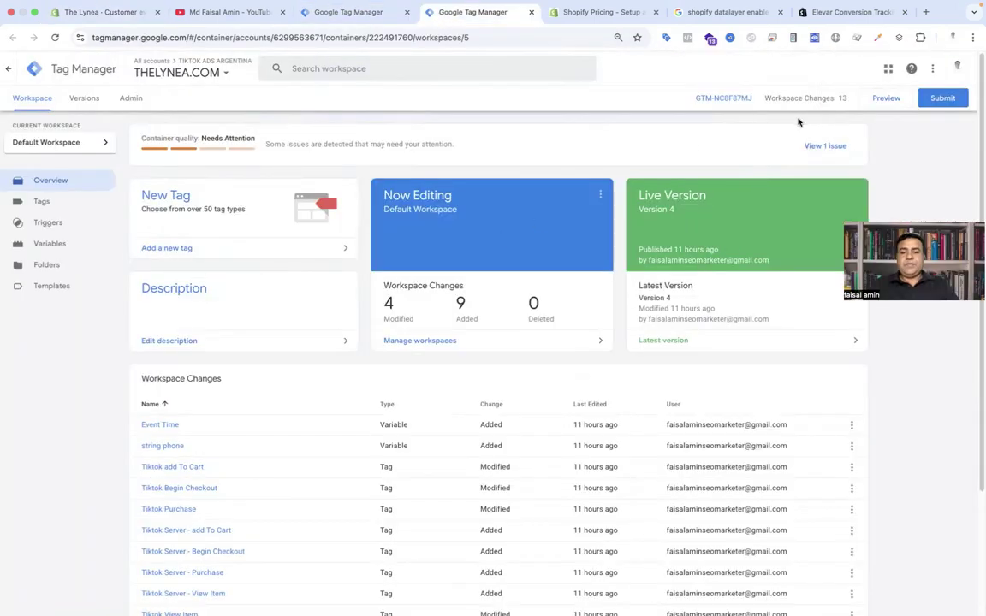
left_click(874, 99)
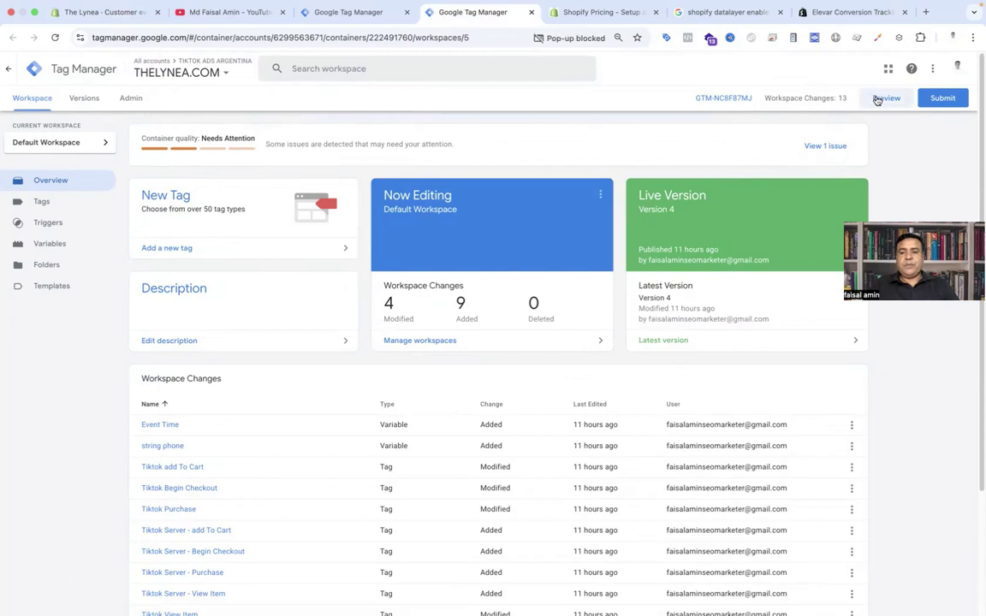
left_click(877, 100)
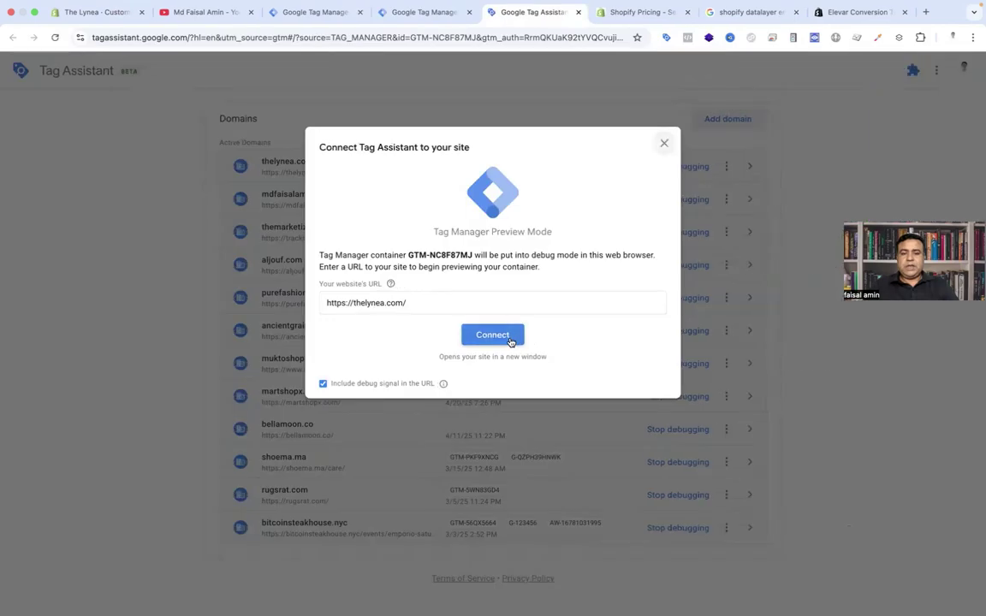
left_click(509, 338)
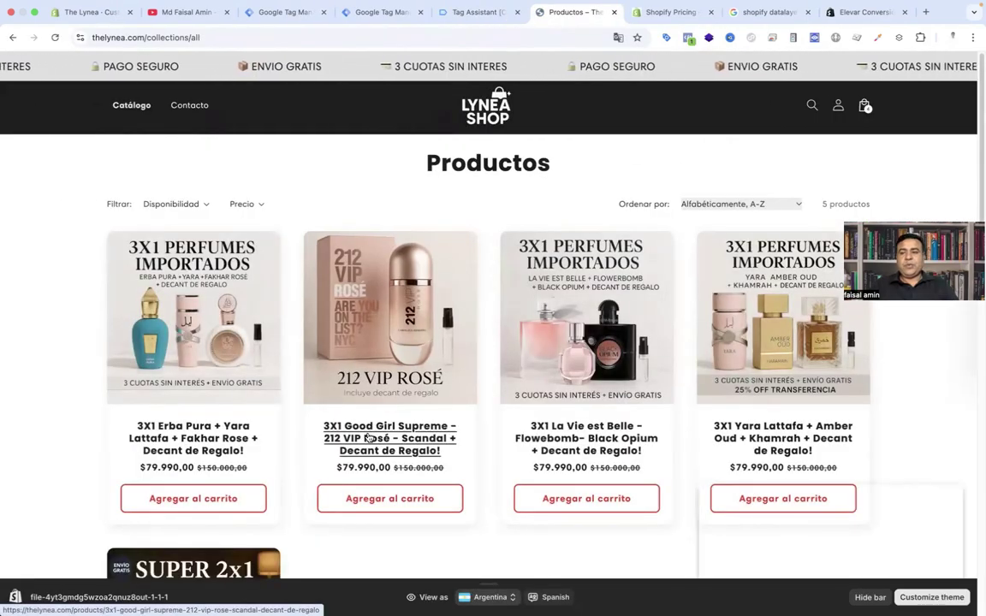
left_click(368, 437)
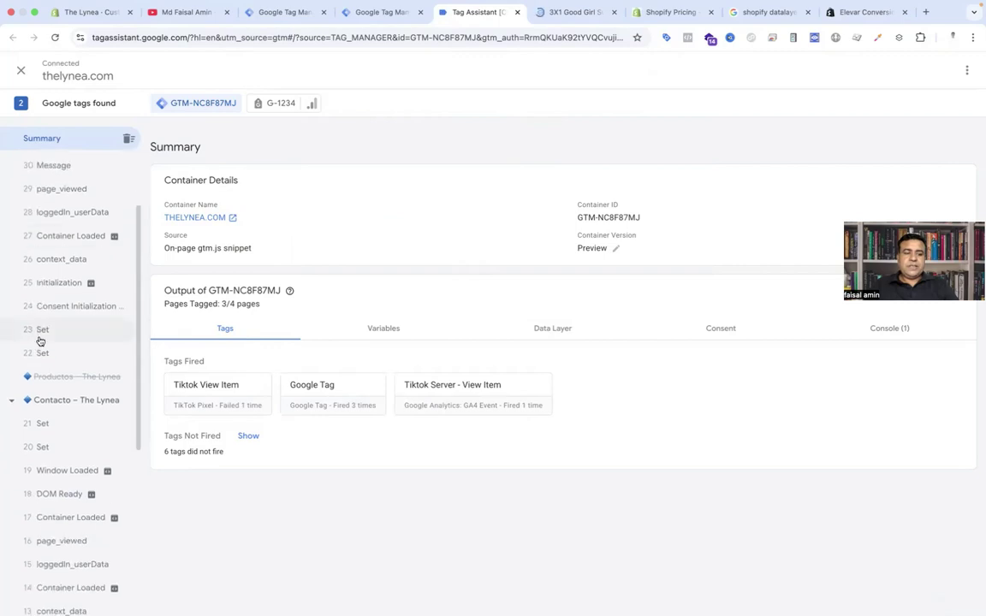
Step: In Tag Assistant, inspect the full data layer push of the Contacto page's page_viewed event
scroll(43, 342, "down", 5)
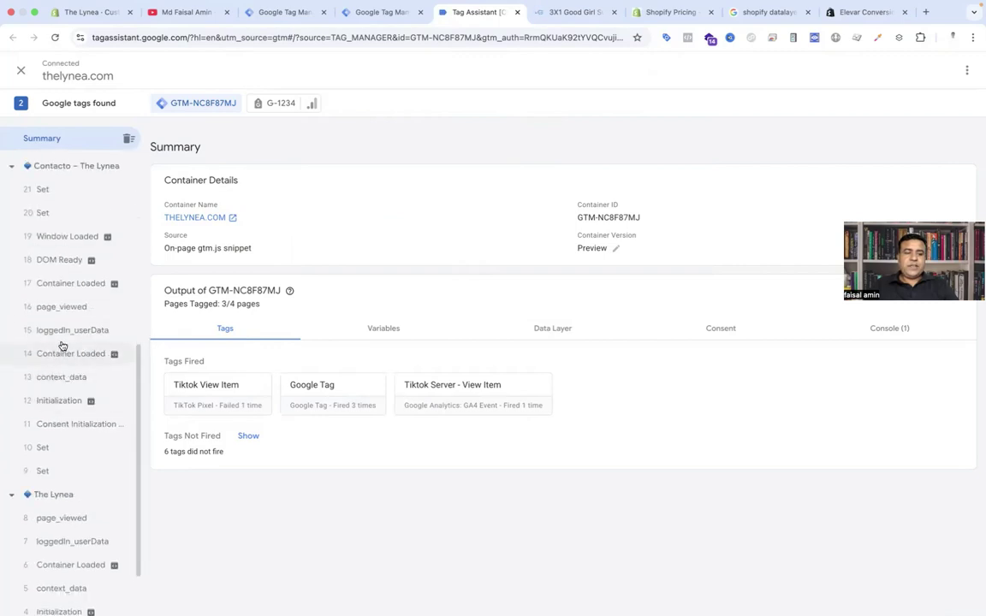
left_click(60, 307)
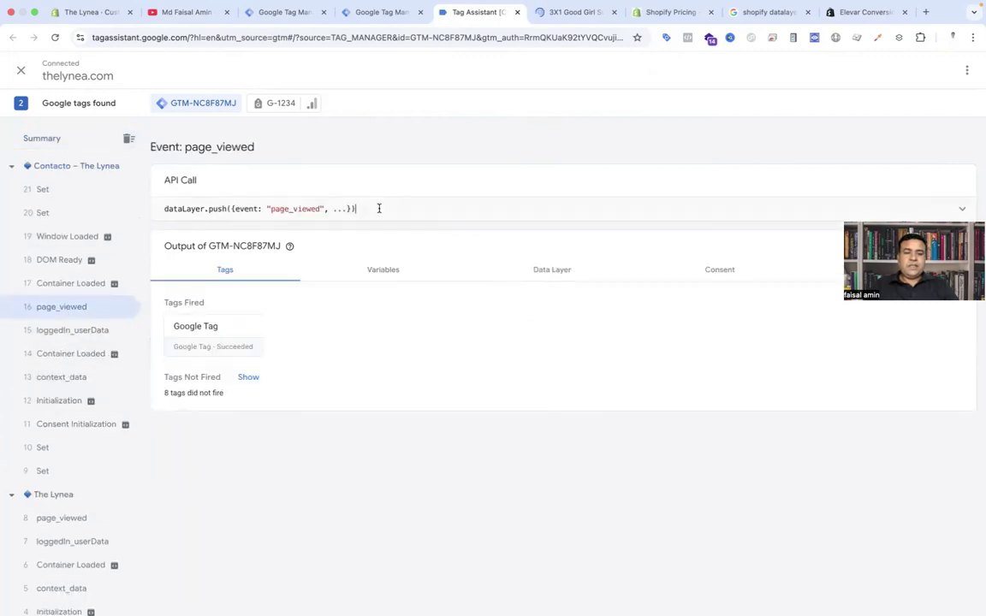
left_click(485, 213)
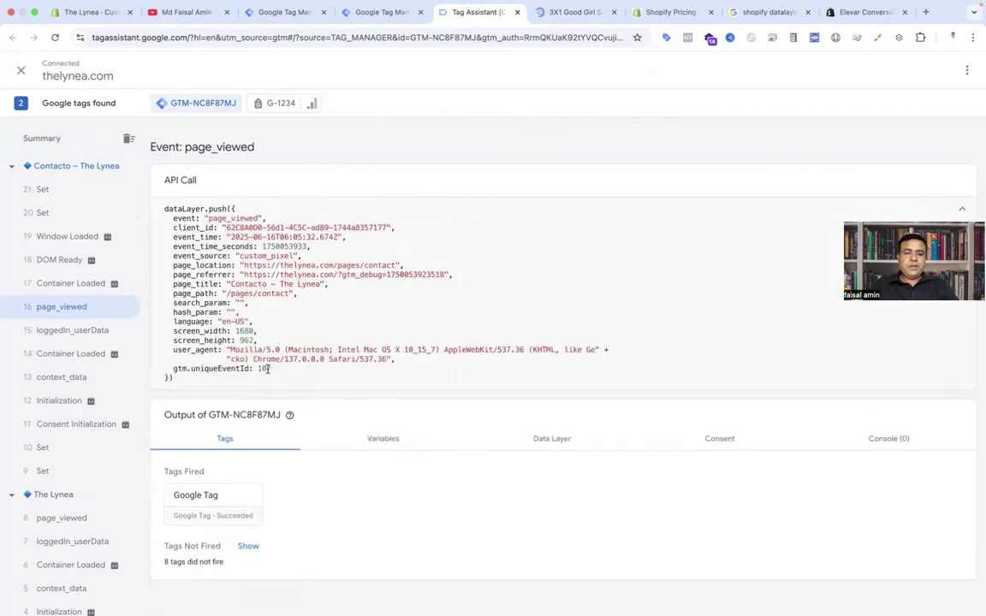
Step: Inspect the data layer push of the view_item event for the product page
scroll(81, 385, "up", 1)
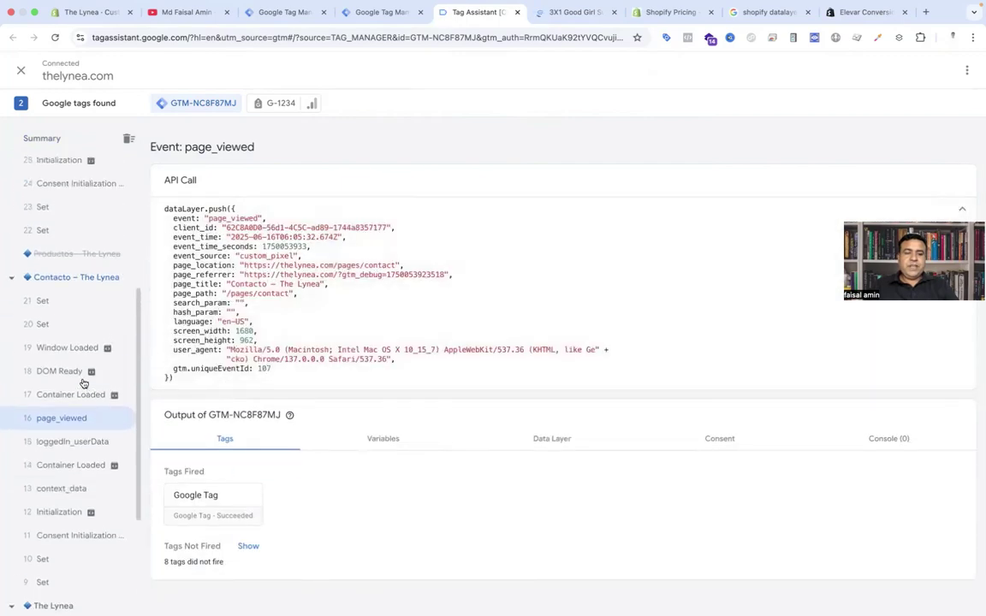
scroll(81, 379, "up", 4)
left_click(67, 217)
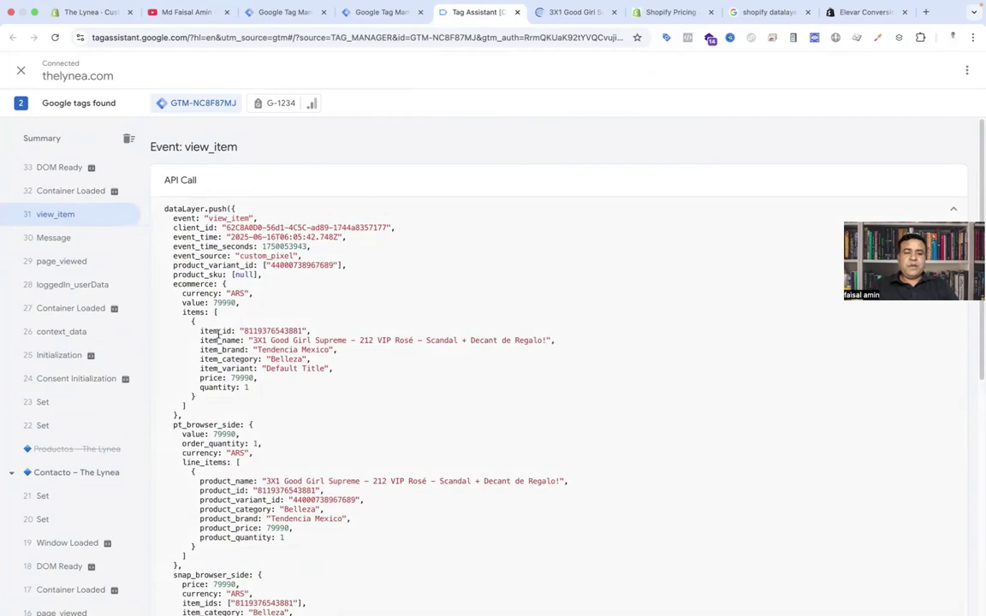
double_click(242, 219)
Step: Add the 3X1 Good Girl Supreme product to the cart and examine the add_to_cart event's data layer push in Tag Assistant
left_click(577, 12)
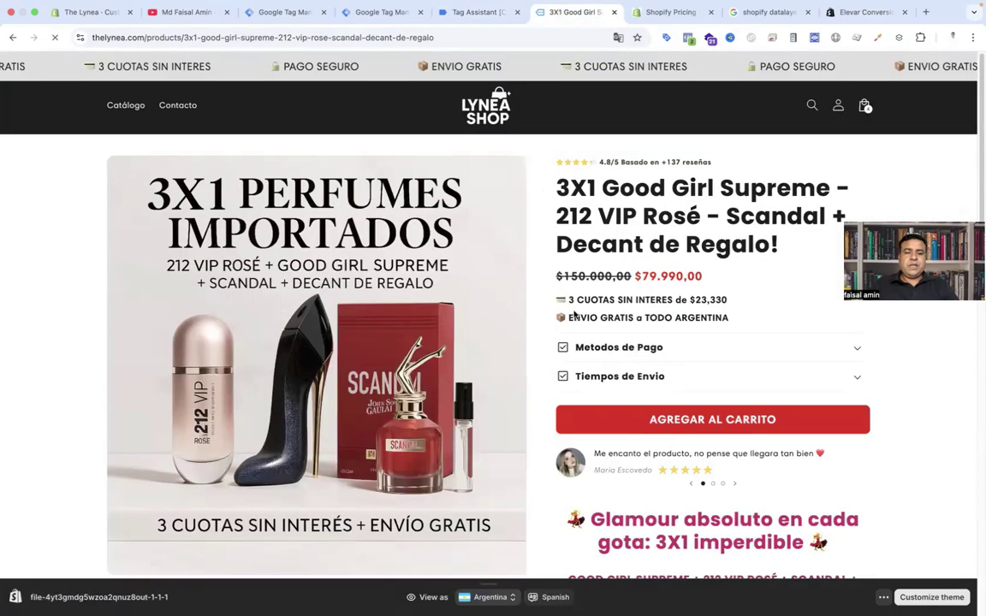
left_click(700, 428)
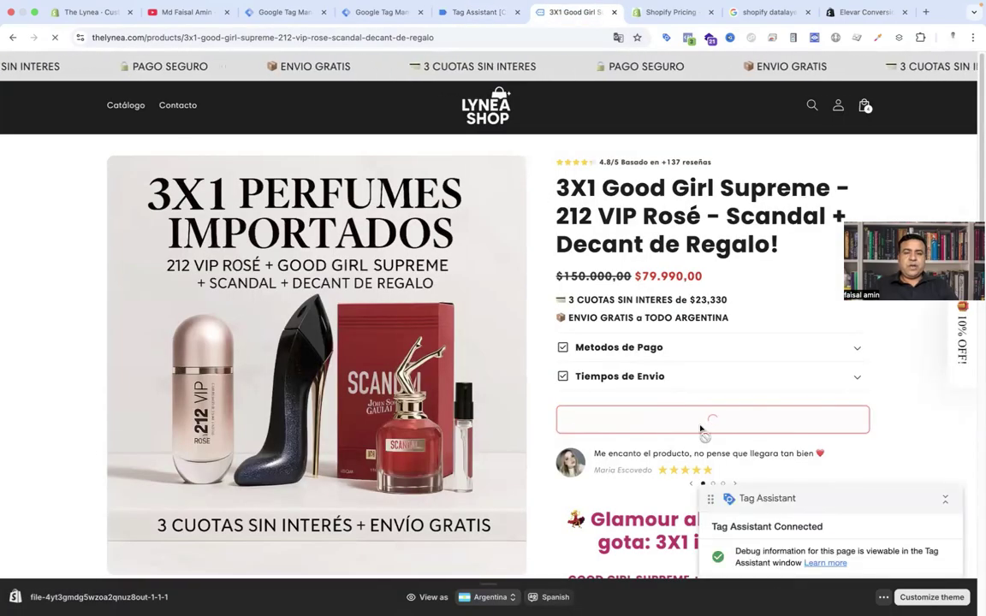
key("ctrl+shift+Tab")
left_click(74, 320)
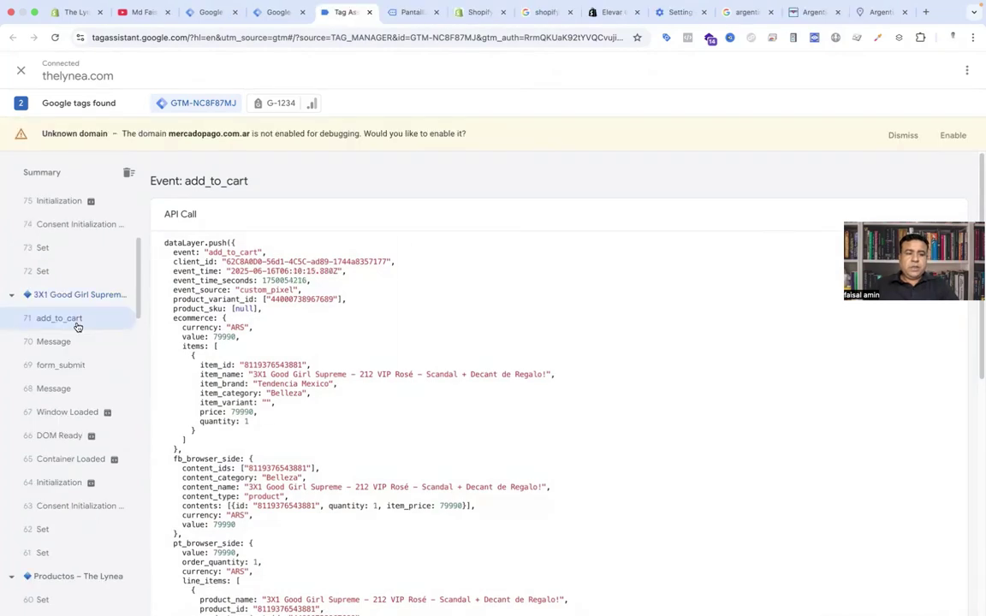
scroll(221, 413, "down", 3)
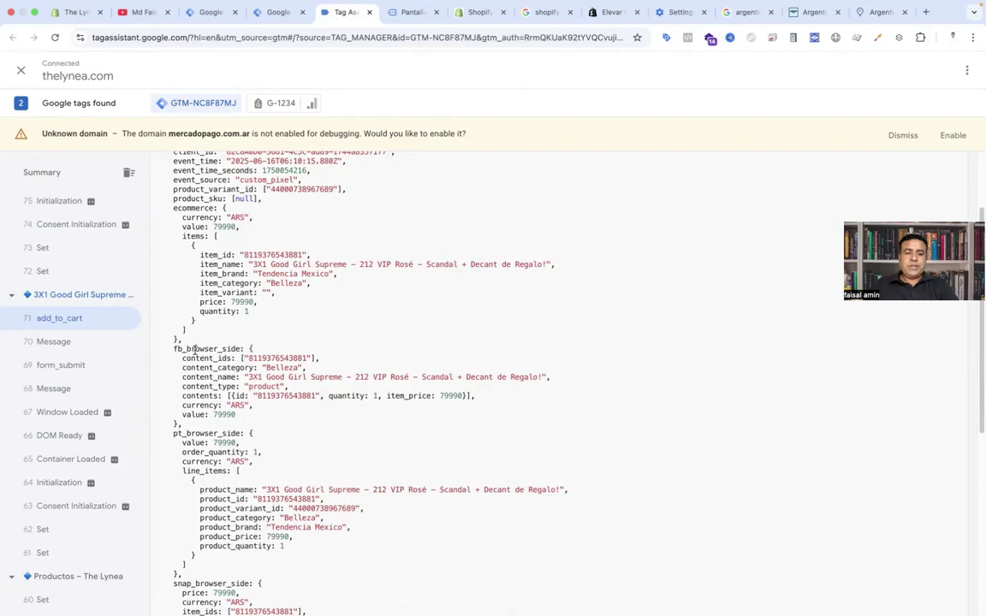
scroll(197, 360, "down", 5)
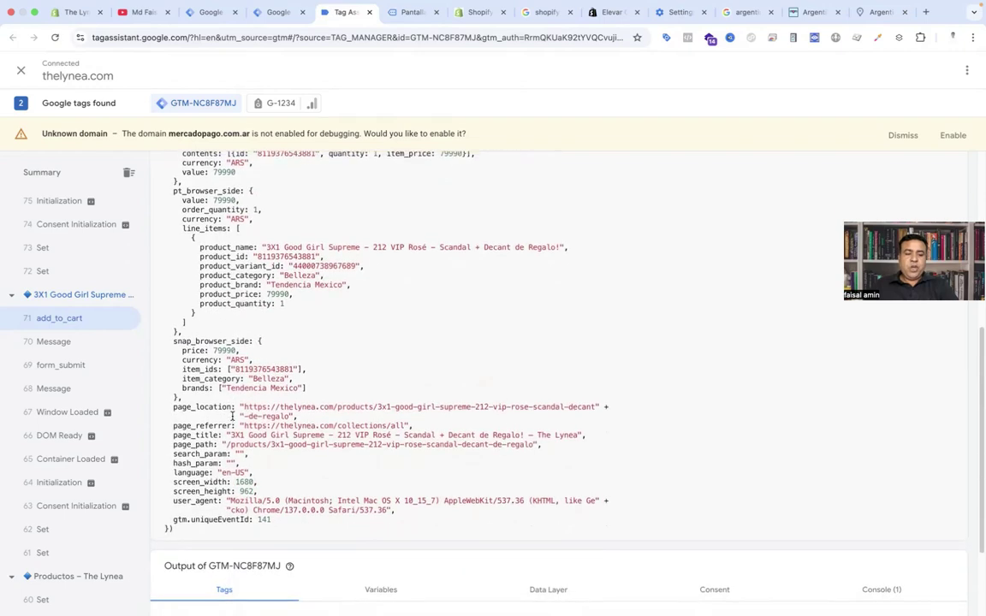
Step: Inspect the customer and ecommerce data in the begin_checkout event's data layer push
scroll(227, 419, "up", 5)
scroll(51, 314, "up", 3)
scroll(60, 274, "up", 2)
left_click(73, 218)
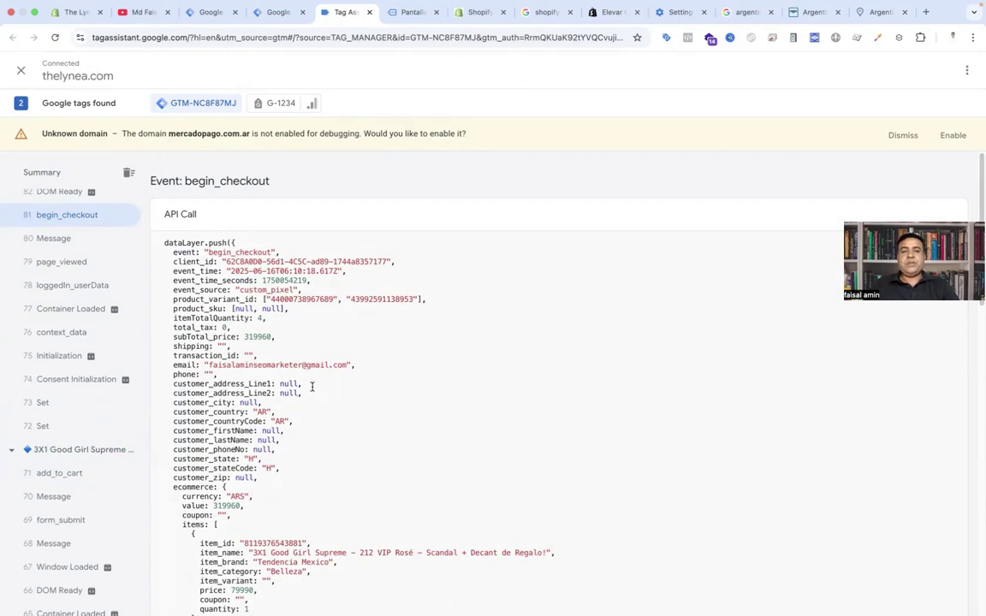
left_click(269, 14)
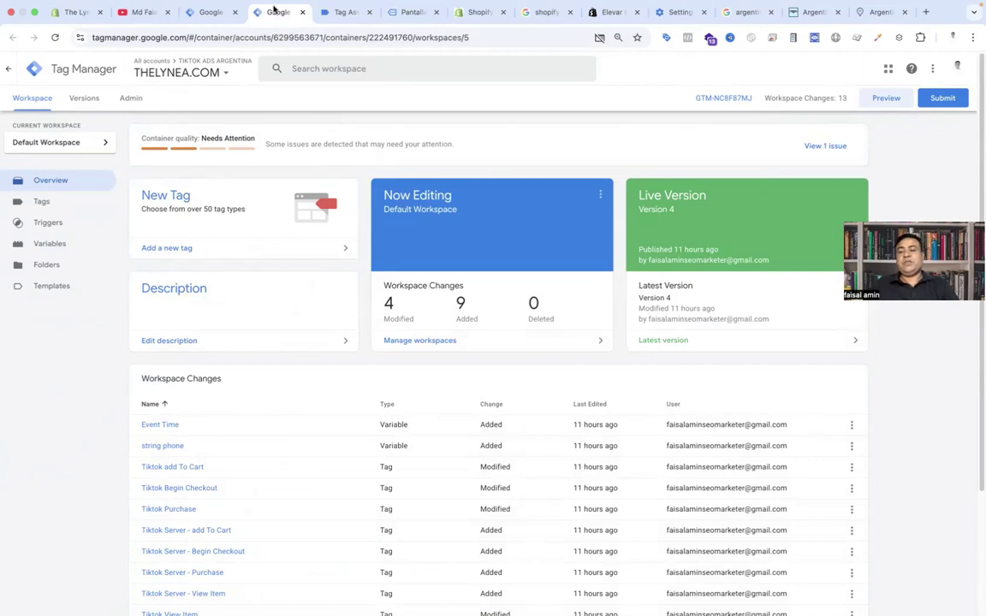
left_click(333, 13)
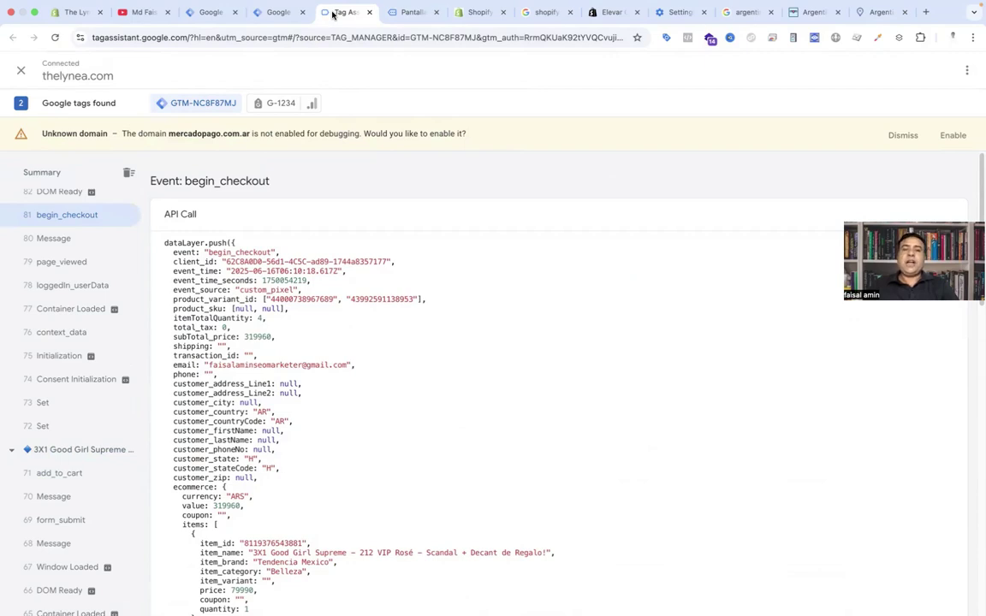
Step: Switch to the Shopify admin and add a custom pixel named "Datalayer new" in the store's customer events settings
key("super+1")
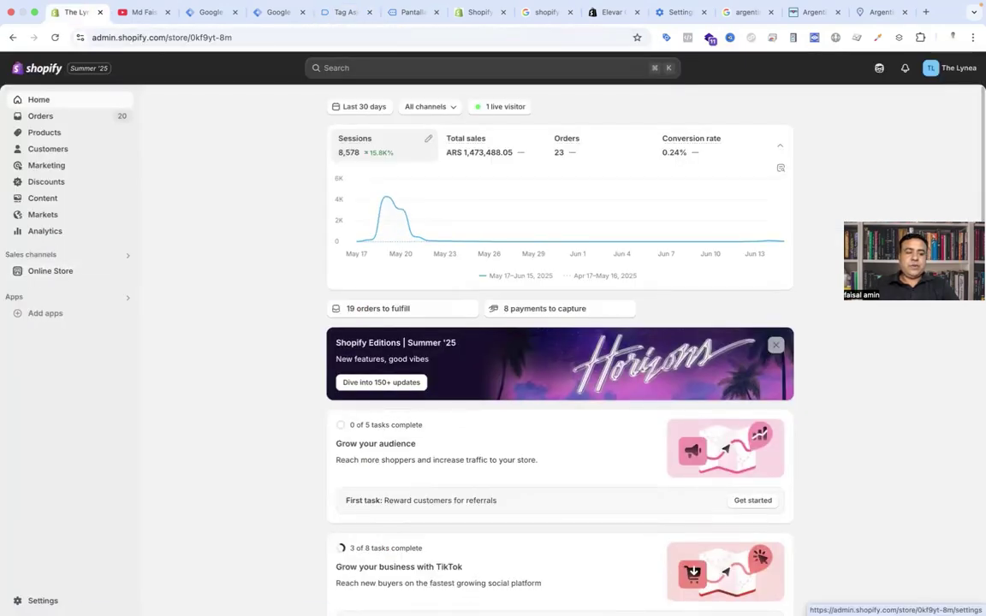
left_click(43, 601)
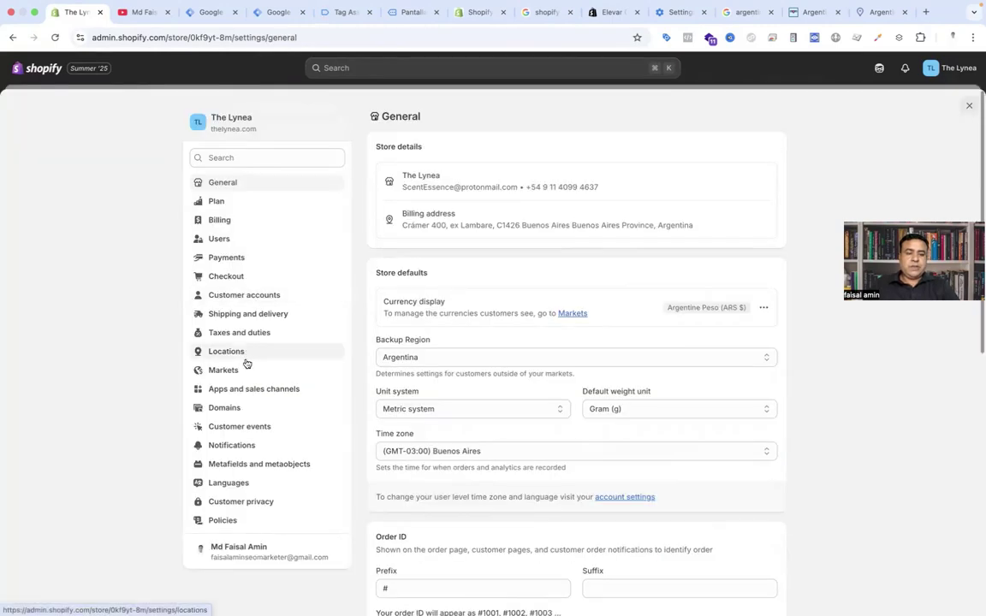
left_click(240, 428)
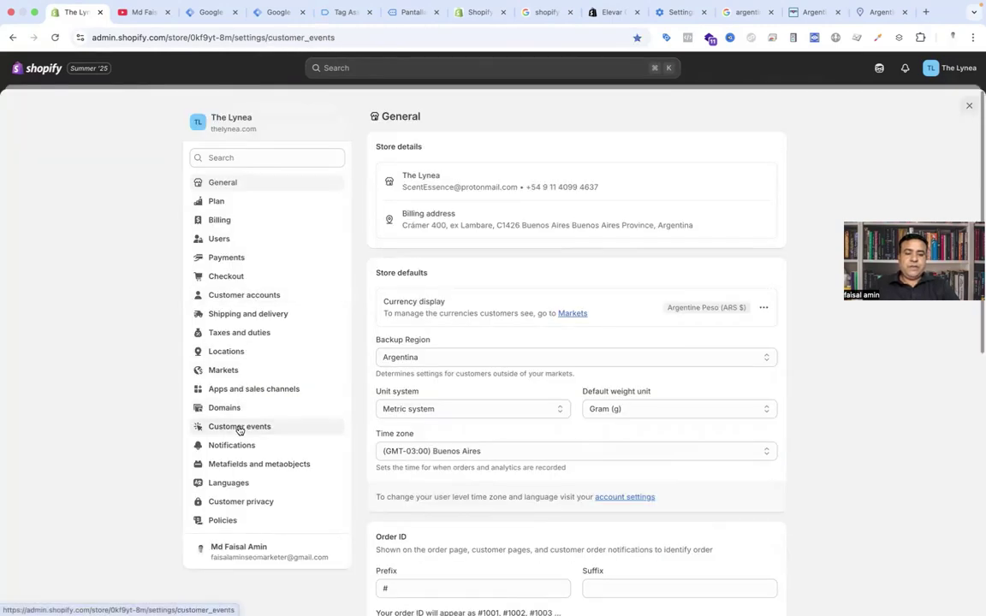
left_click(744, 120)
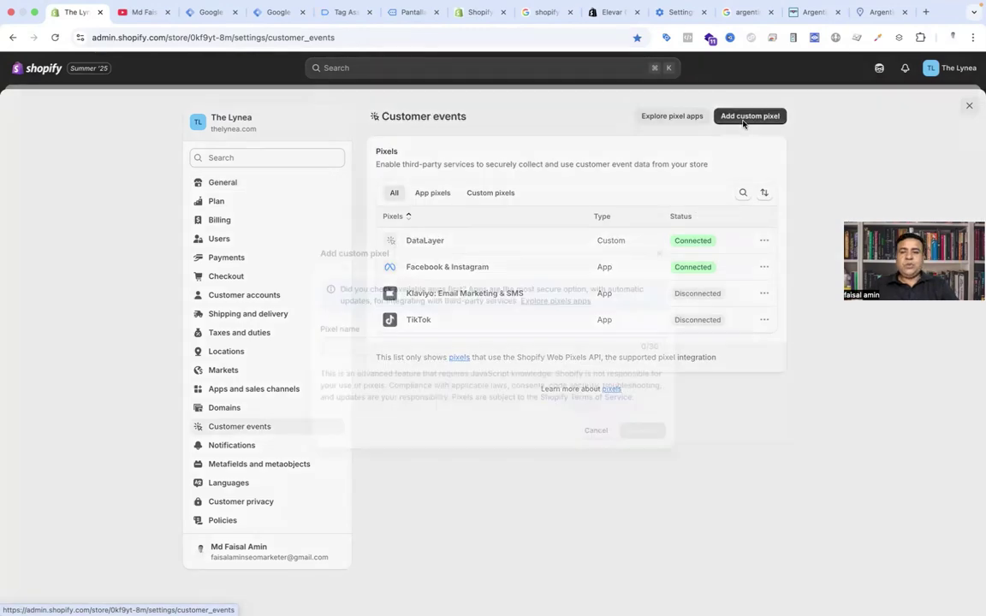
left_click(506, 341)
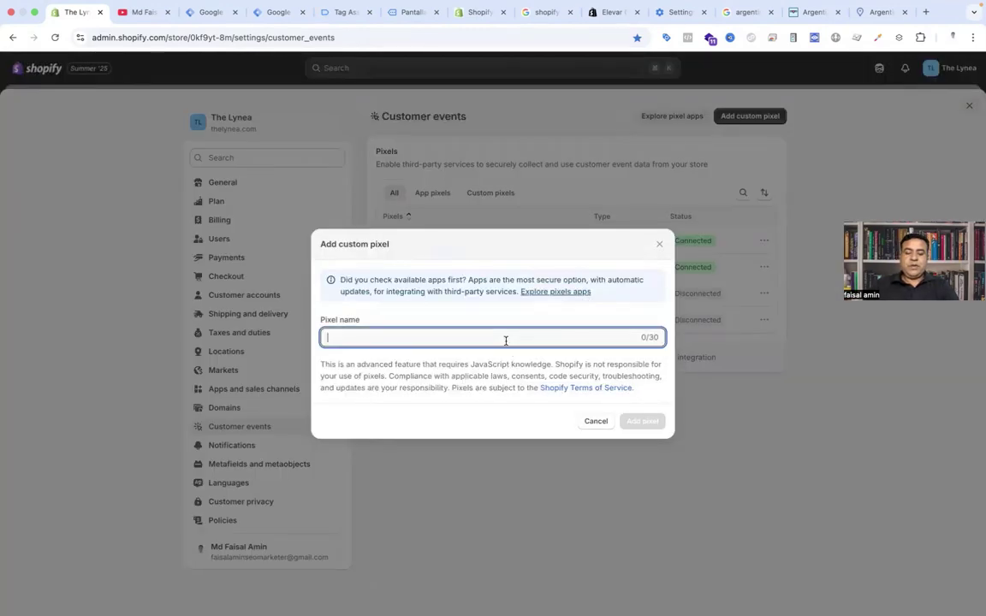
type("Datalayer new")
left_click(648, 424)
Step: Replace the new pixel's default code with the copied data layer script and save the pixel
left_click_drag(458, 434, 396, 353)
key("BackSpace")
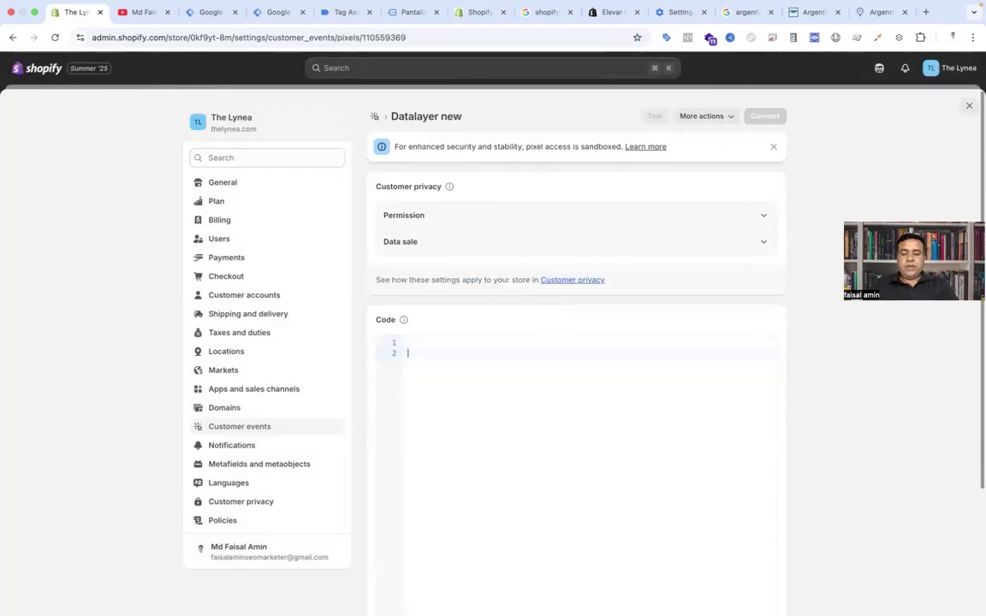
key("super+v")
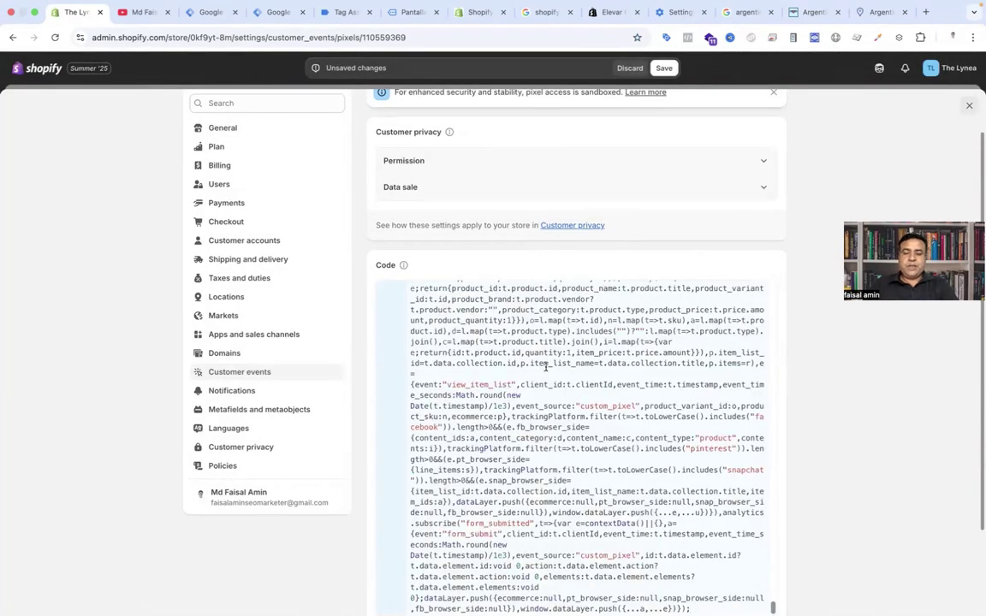
scroll(543, 367, "up", 15)
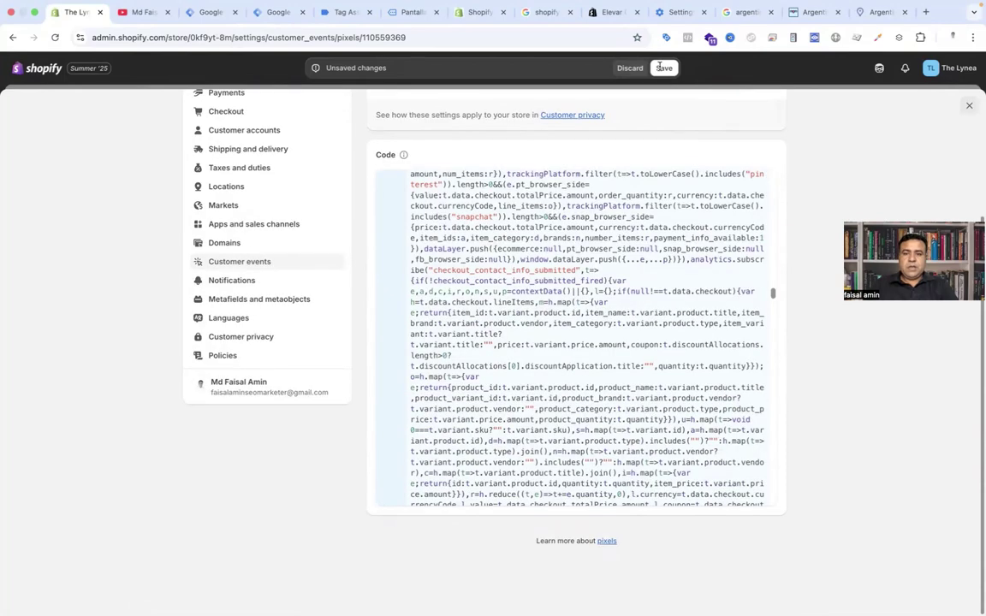
left_click(662, 68)
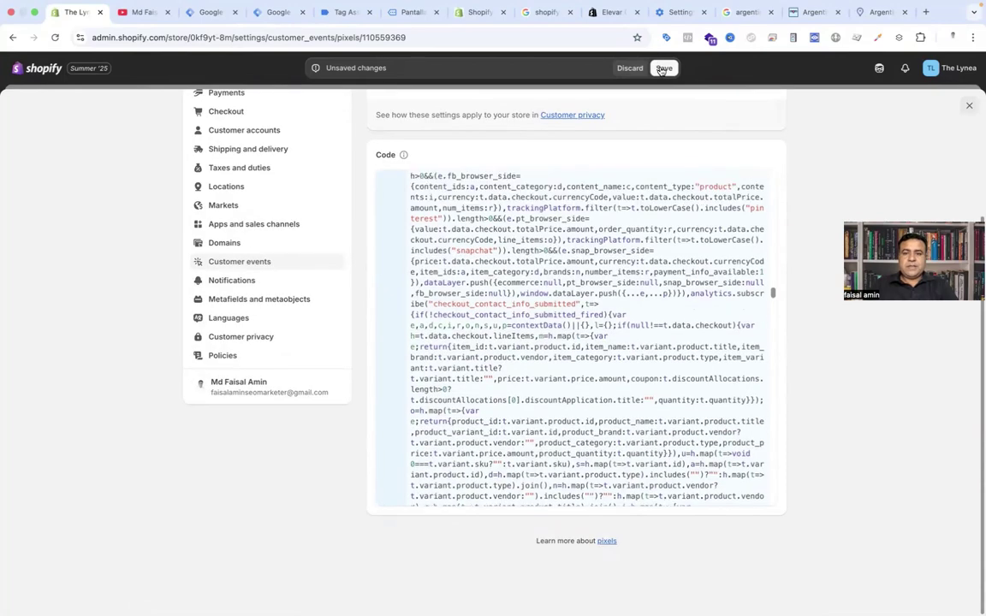
scroll(640, 298, "down", 5)
scroll(856, 171, "up", 4)
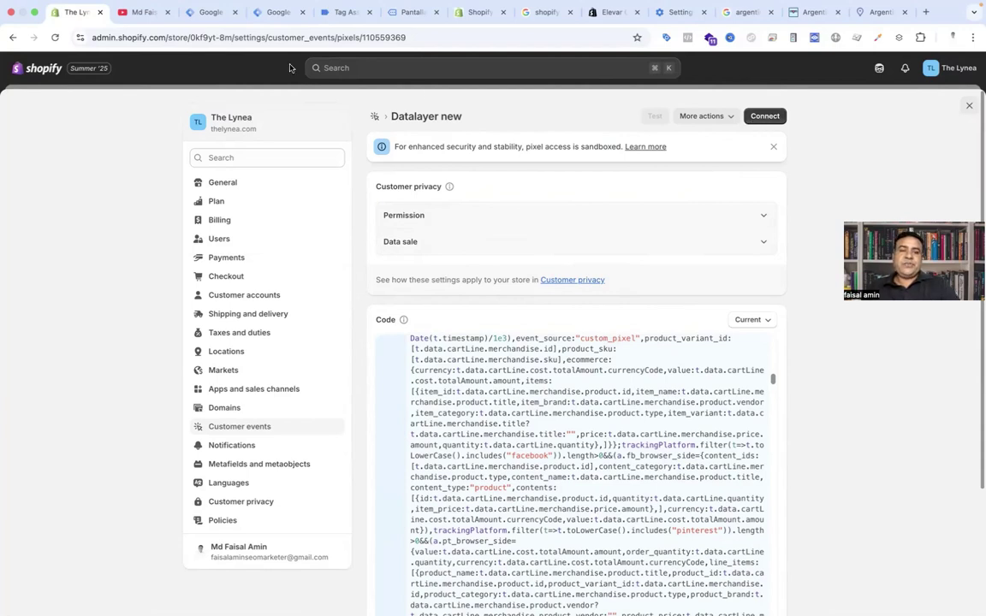
Step: Open the live storefront and examine the GTM Injector snippet in the DataLayer Checker Plus extension's settings
left_click(218, 10)
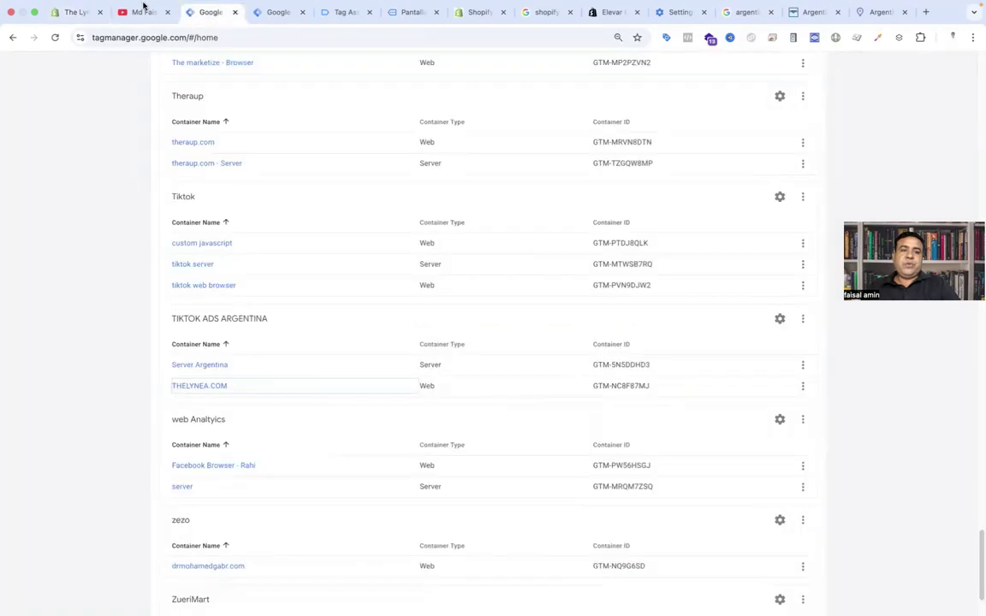
left_click(72, 11)
left_click(225, 127)
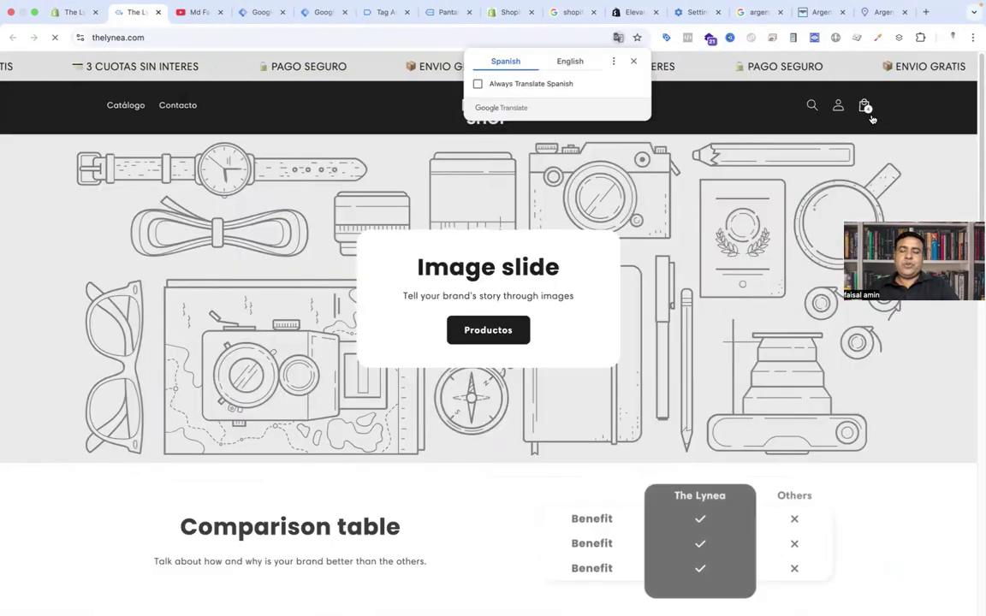
left_click(813, 38)
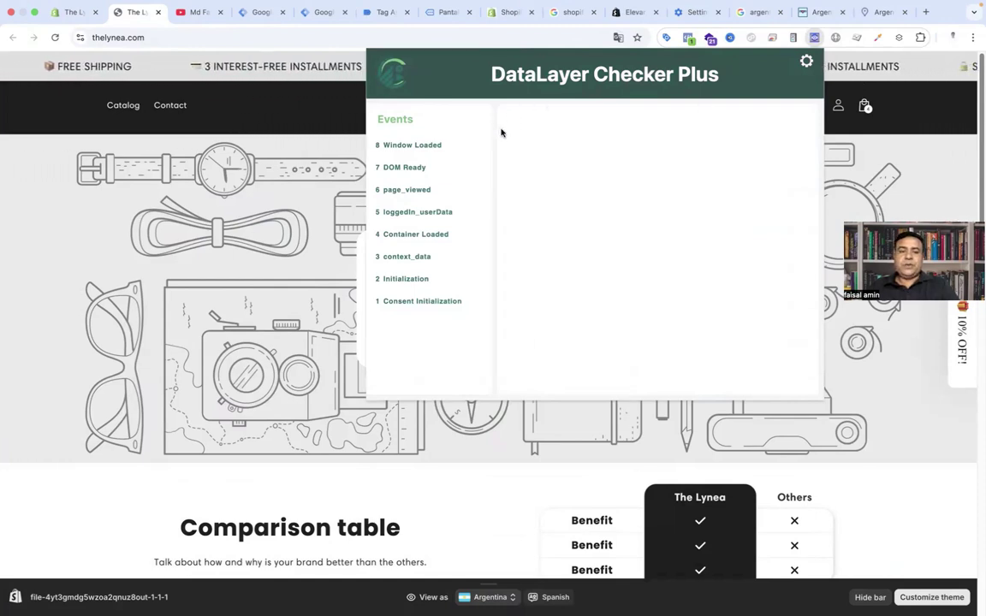
left_click(805, 60)
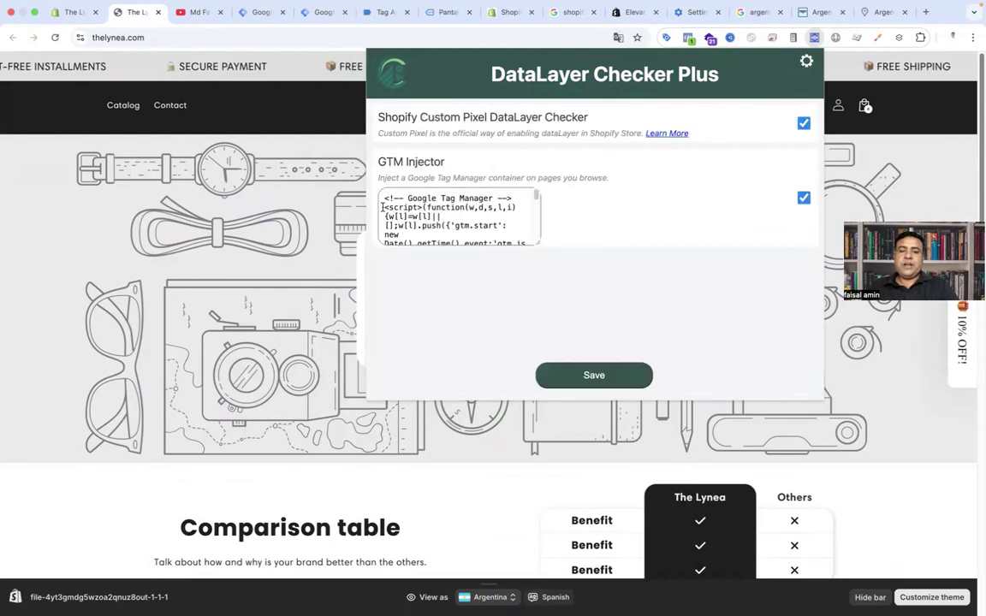
left_click_drag(384, 197, 486, 238)
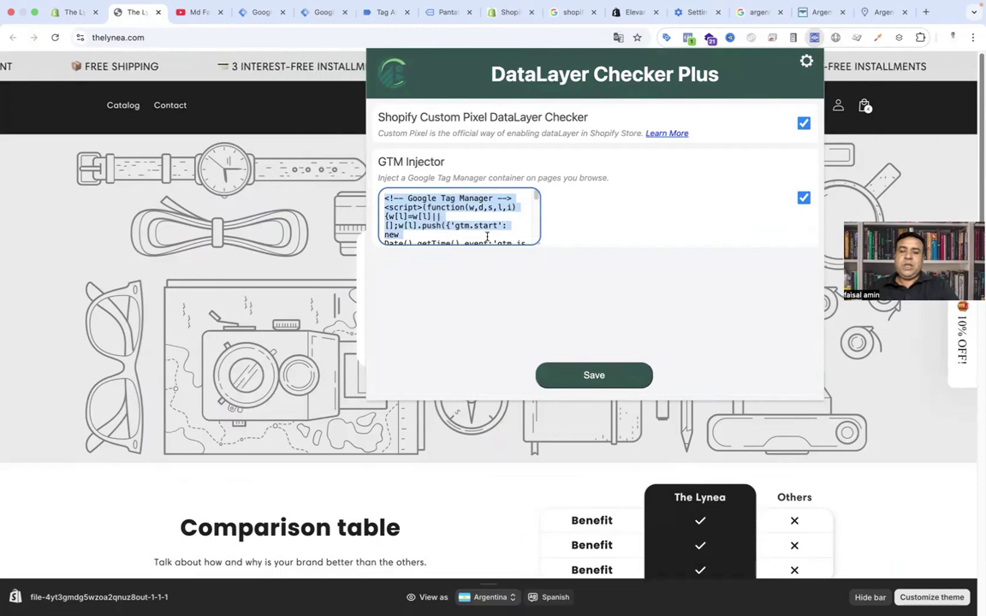
scroll(437, 215, "down", 2)
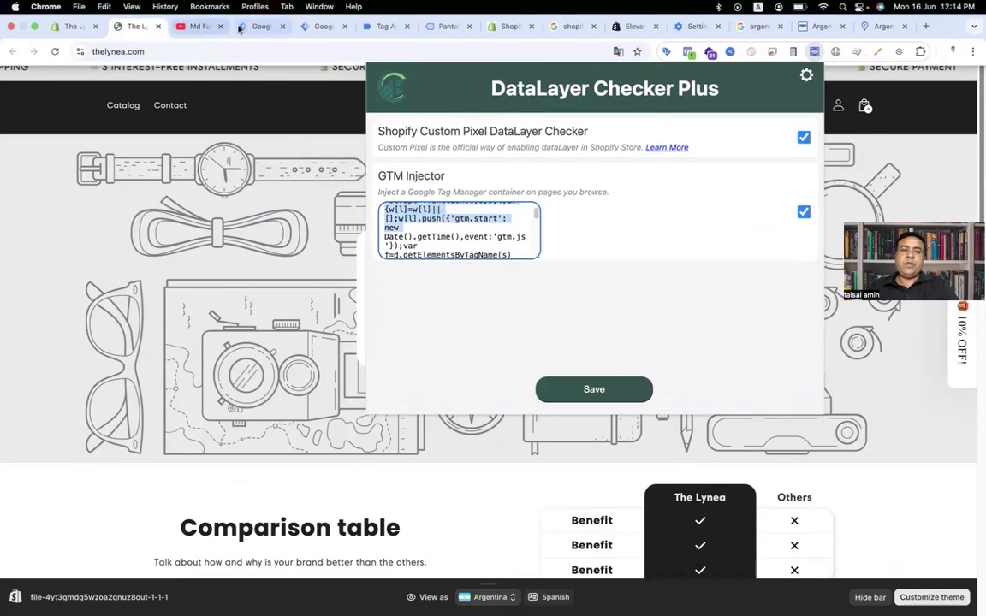
Step: Highlight the head installation snippet of the THELYNEA.COM container in Tag Manager, and return to the begin_checkout event in Tag Assistant
left_click(322, 22)
left_click(722, 99)
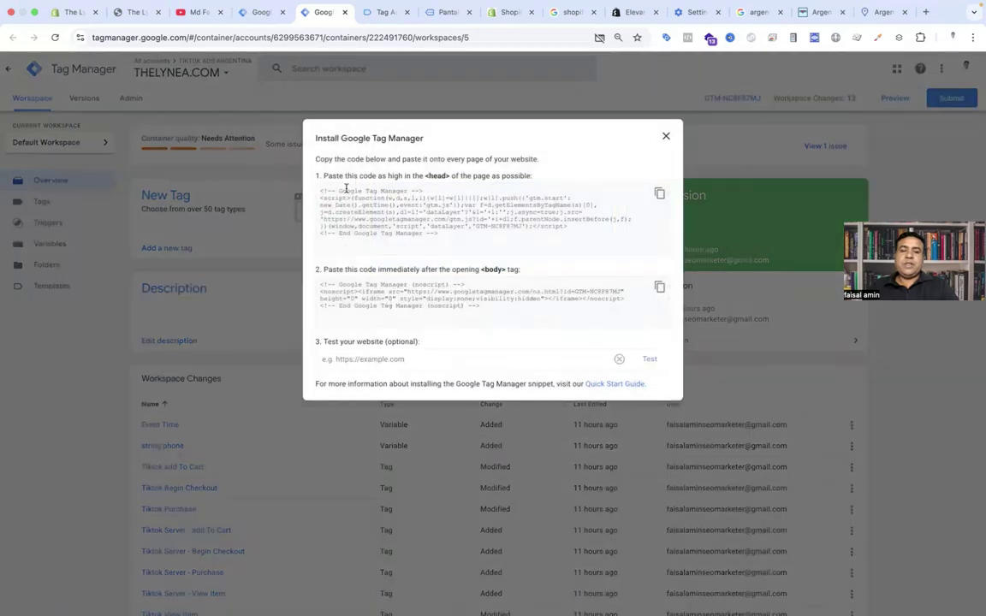
left_click_drag(288, 171, 545, 237)
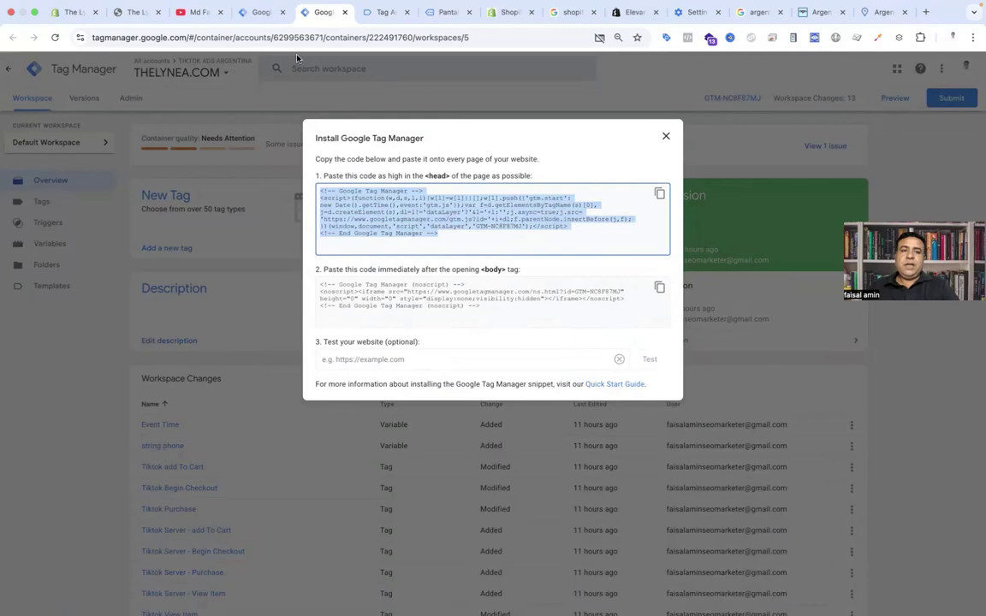
left_click(75, 14)
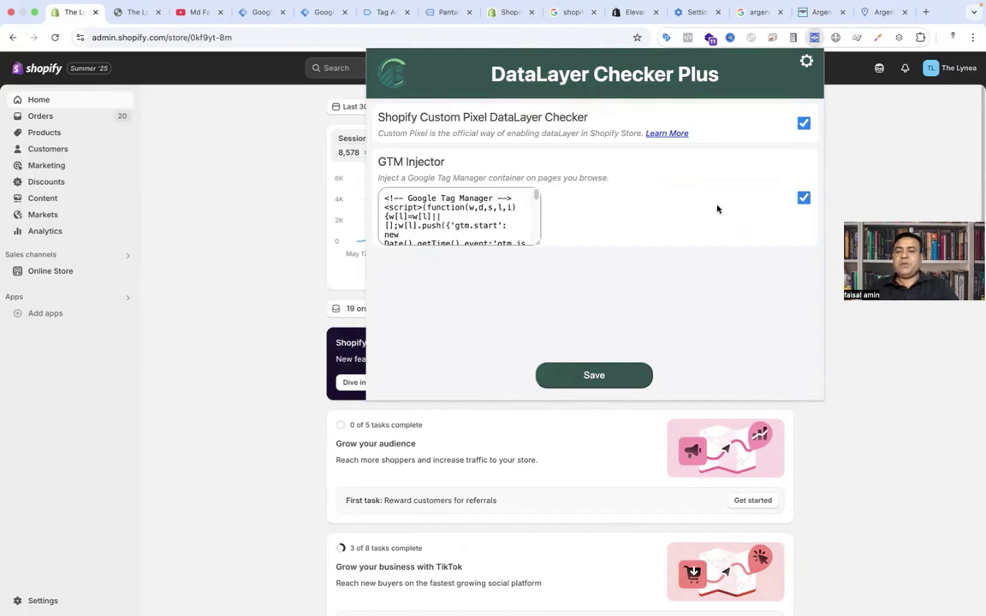
left_click(381, 12)
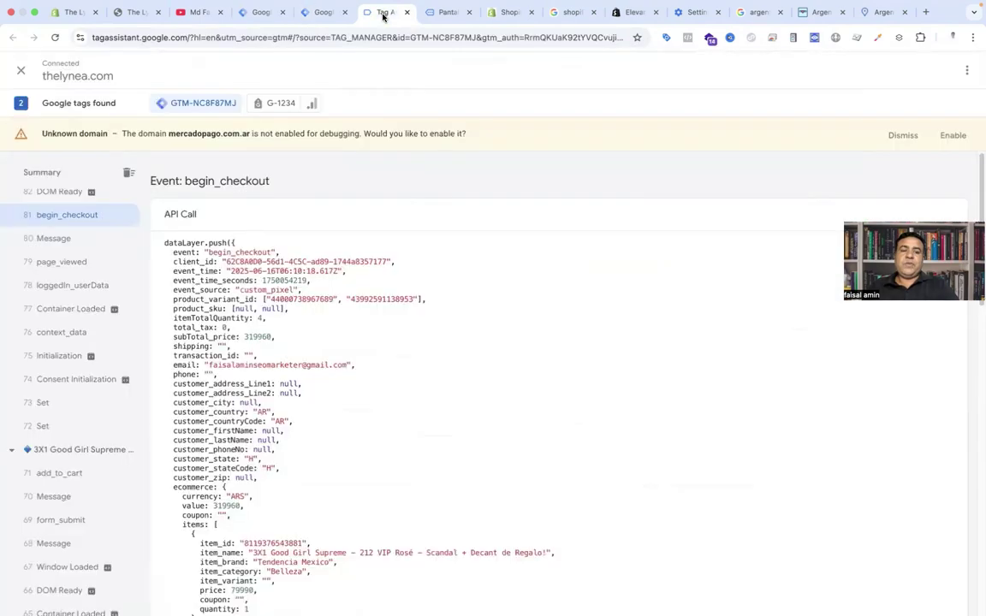